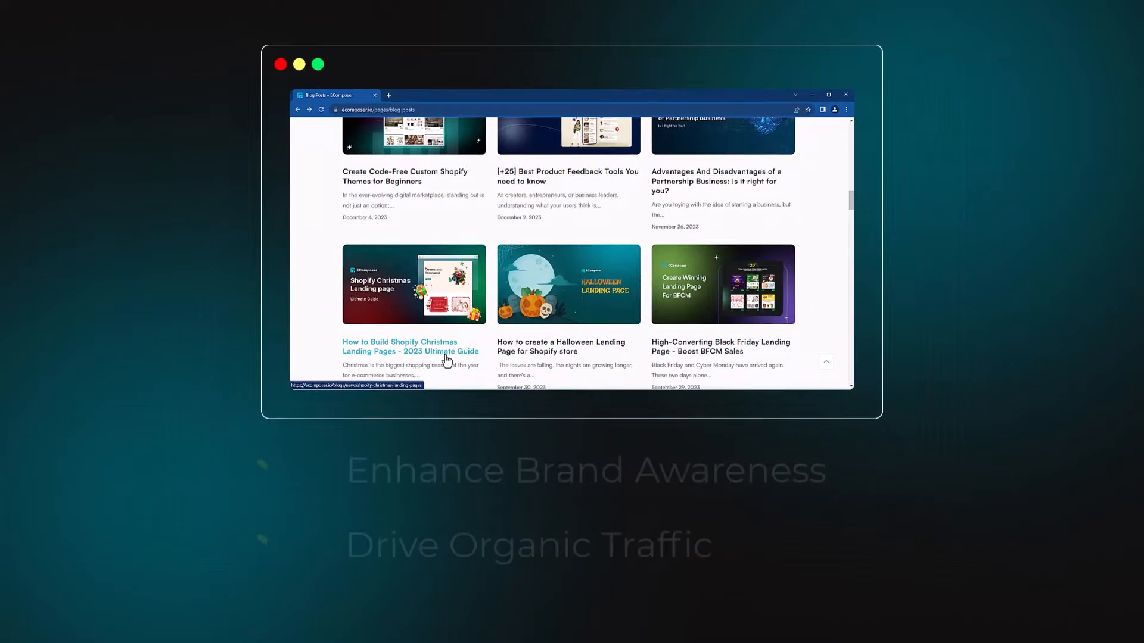
- Open the blog article "How to Build Shopify Christmas Landing Pages - 2023 Ultimate Guide" and read through its content
click(393, 494)
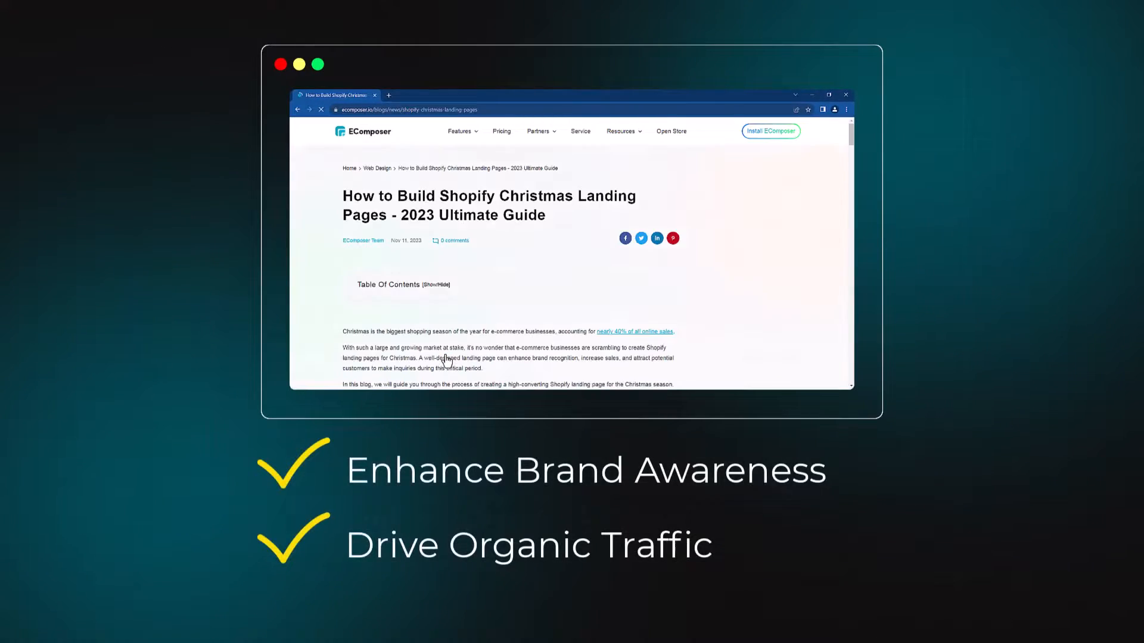
scroll(811, 337, down, 10)
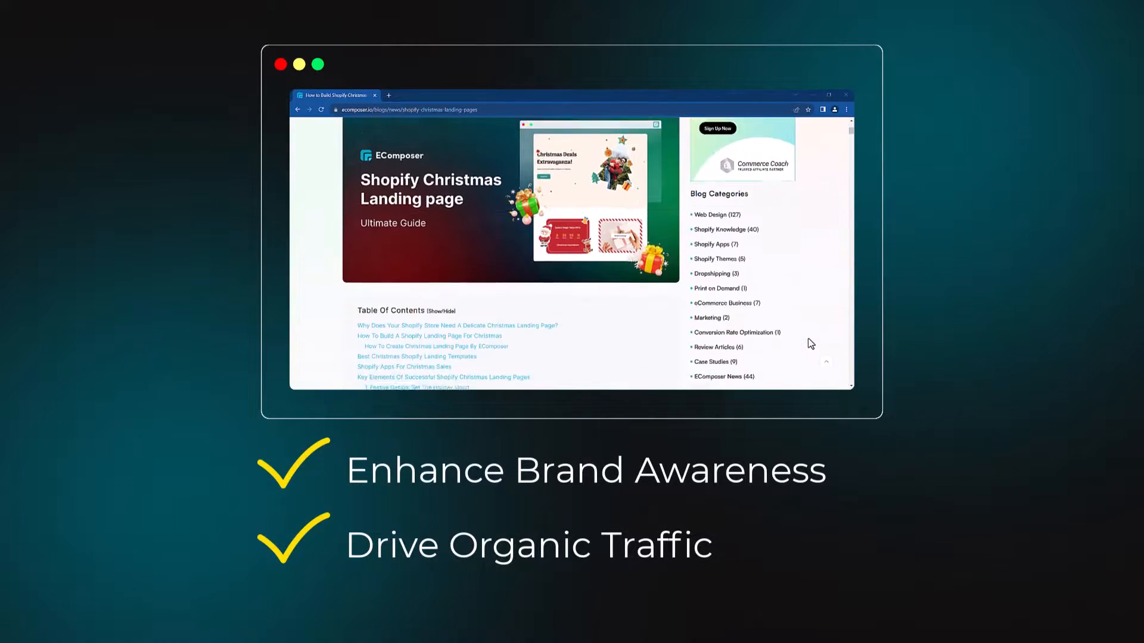
scroll(808, 340, down, 15)
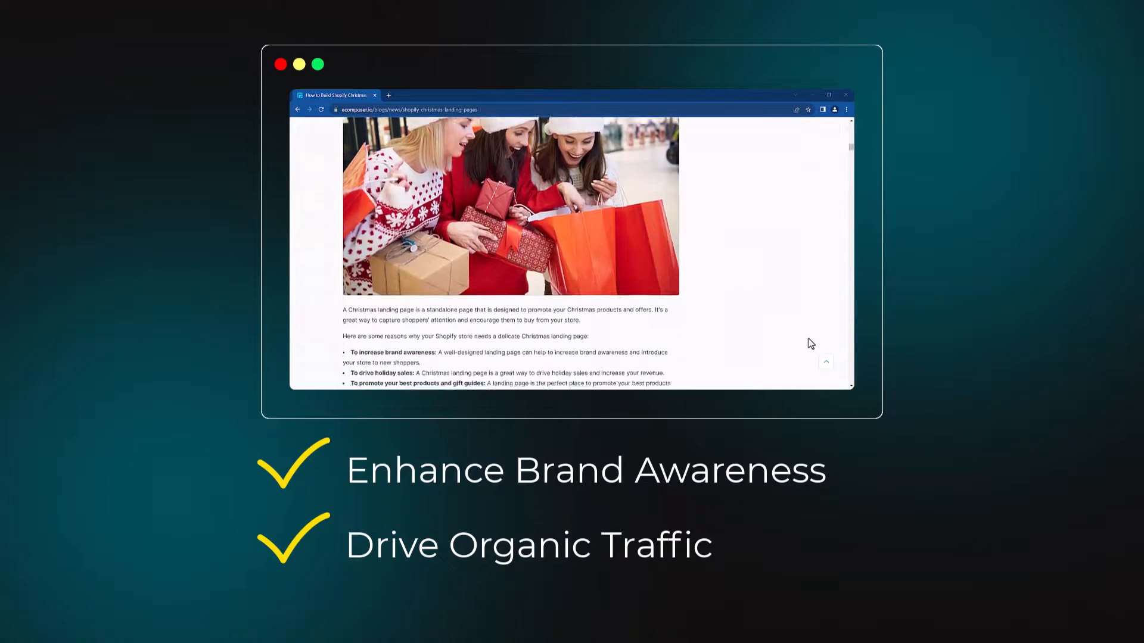
scroll(809, 339, down, 15)
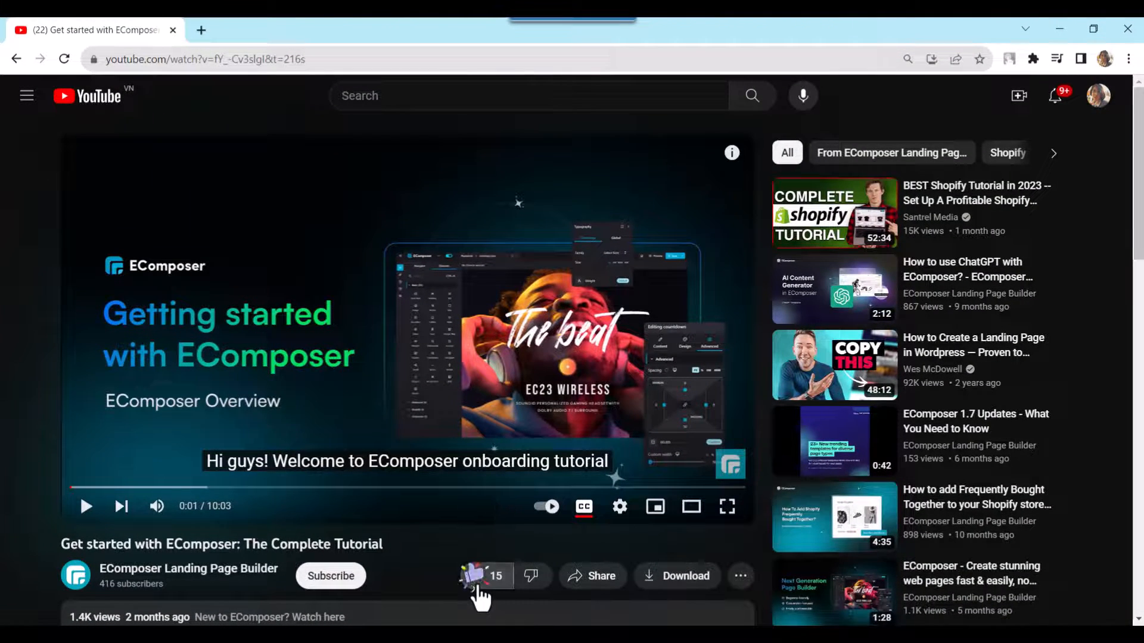
- On YouTube, subscribe to the EComposer Landing Page Builder channel and open the Shopify install link in the full video description
click(332, 590)
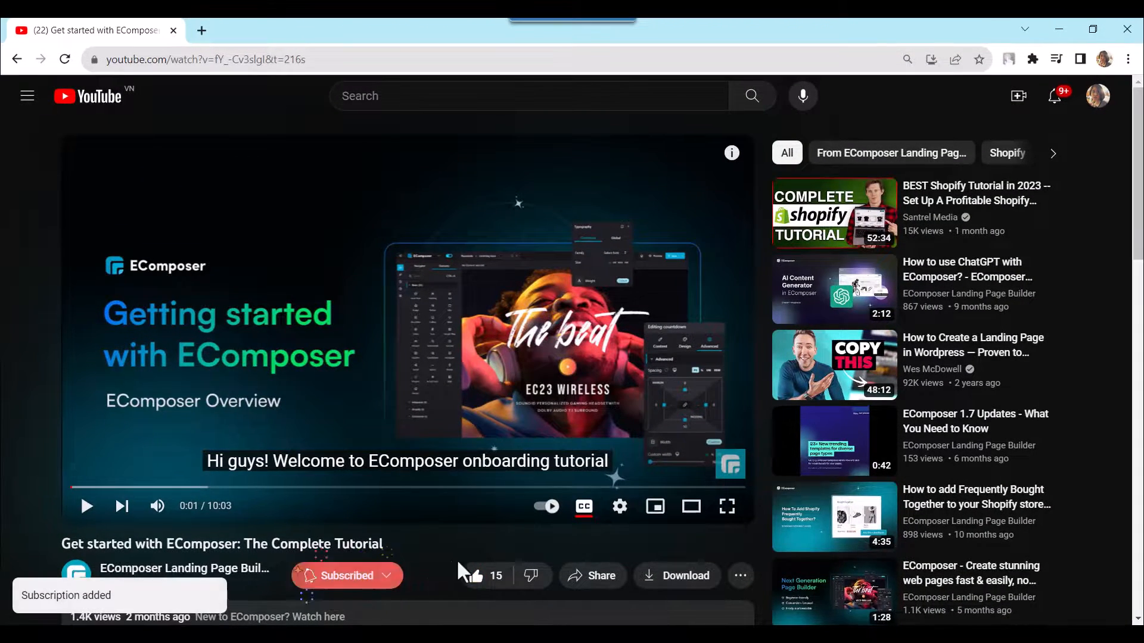
scroll(427, 566, down, 5)
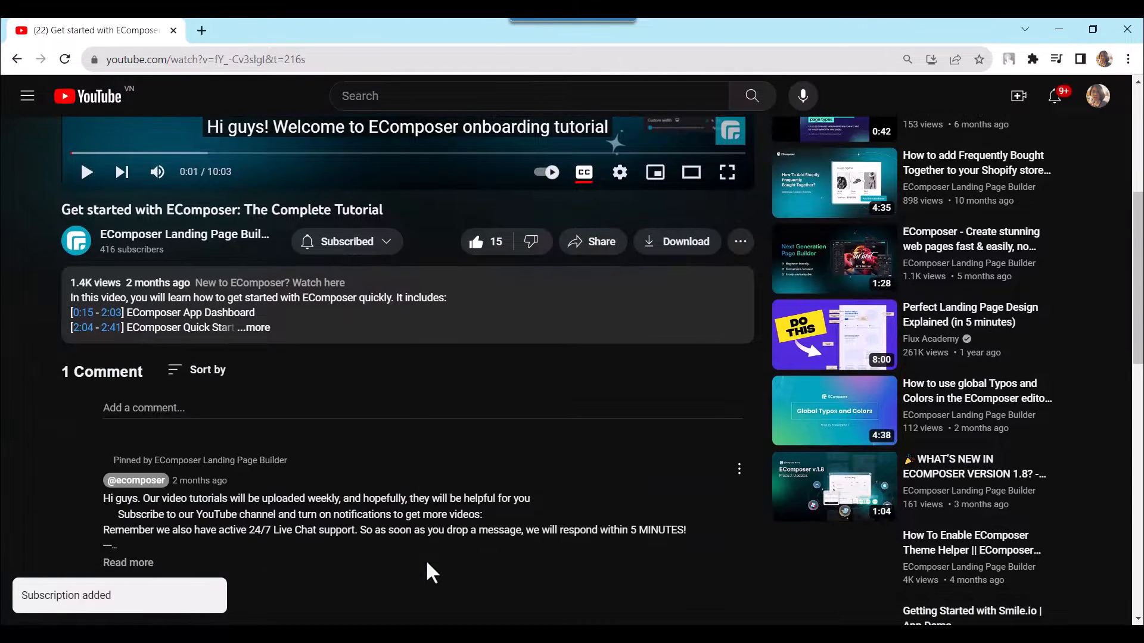
click(258, 334)
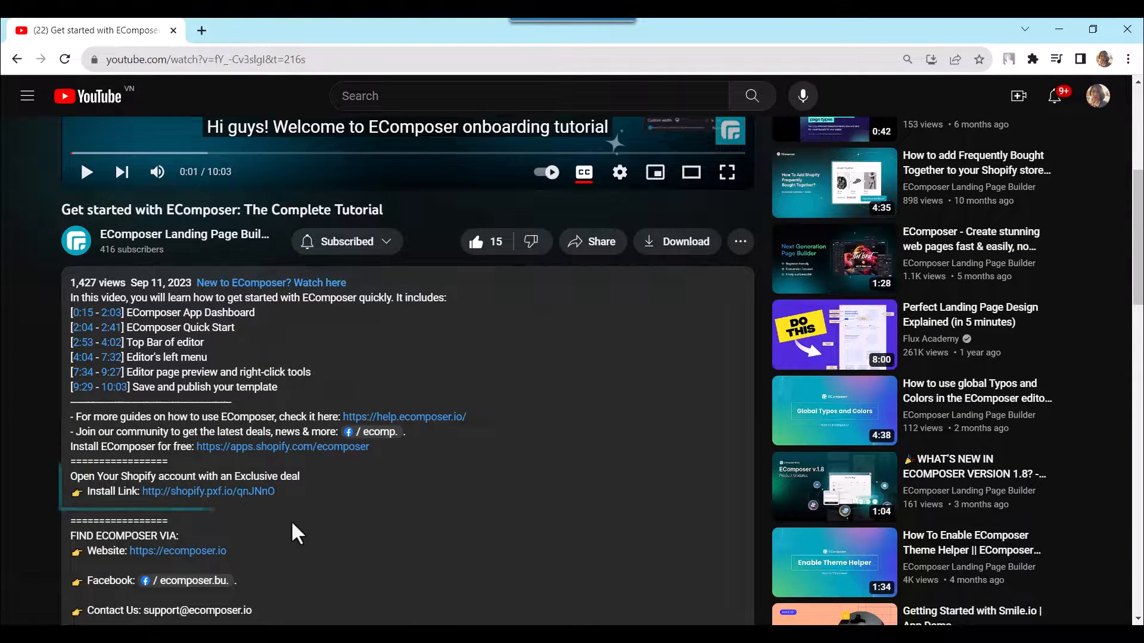
click(258, 492)
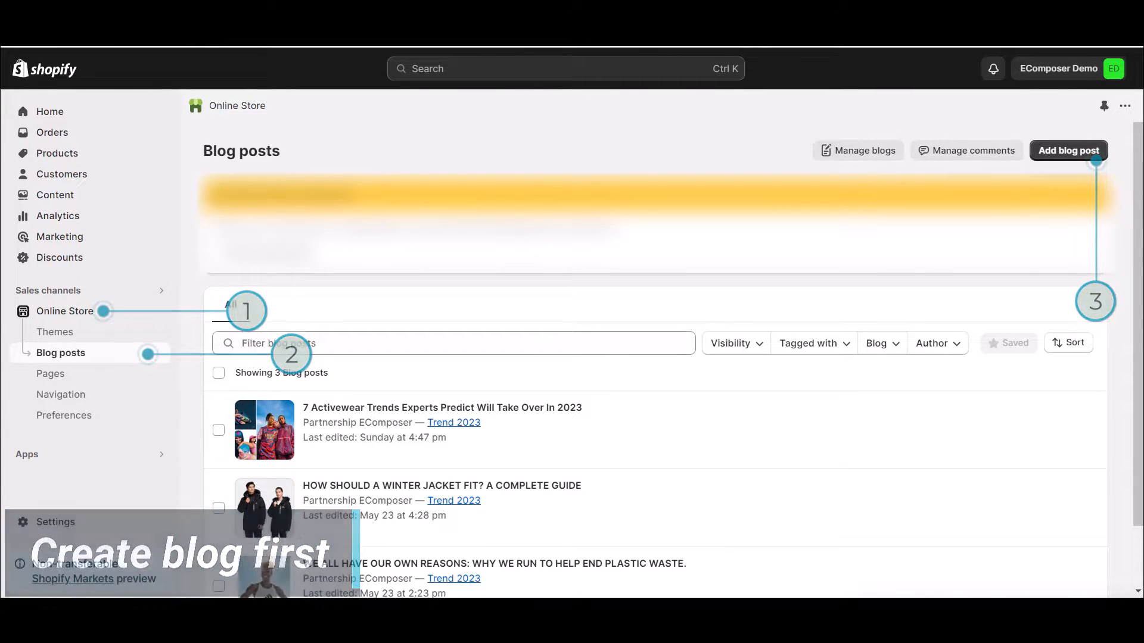
- In the Shopify admin, open EComposer Builder from the installed apps
click(159, 454)
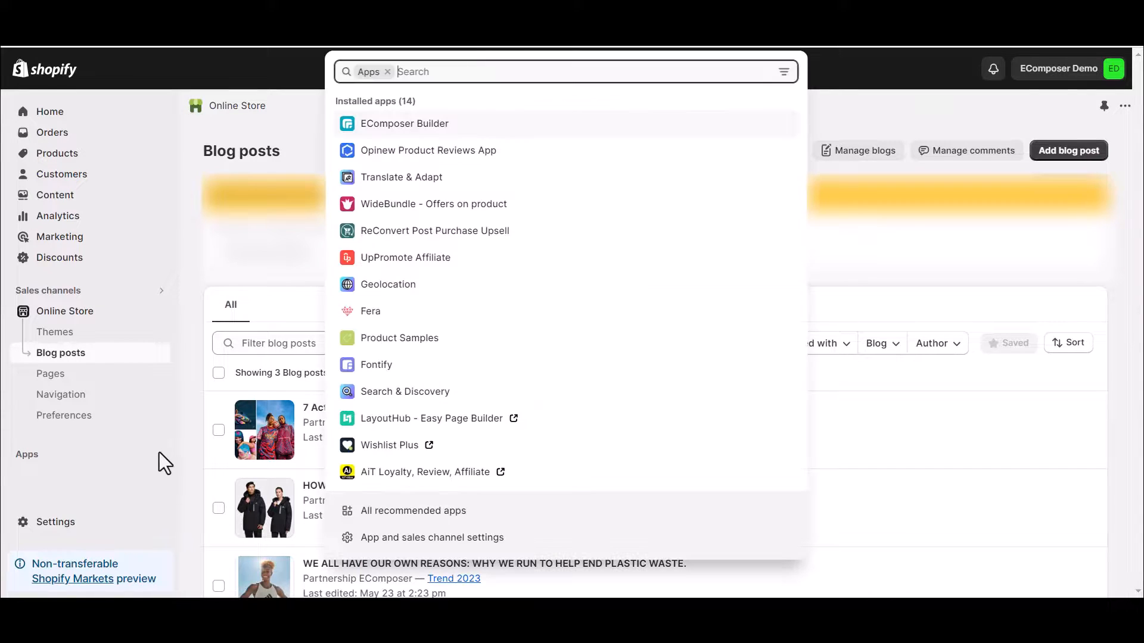
click(437, 134)
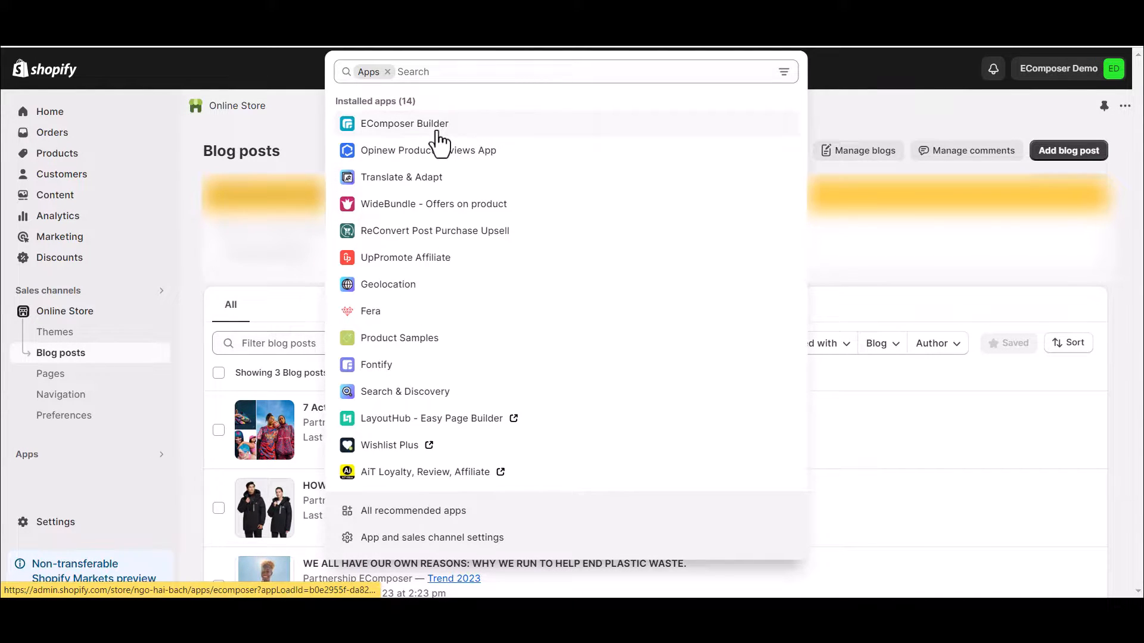
click(681, 126)
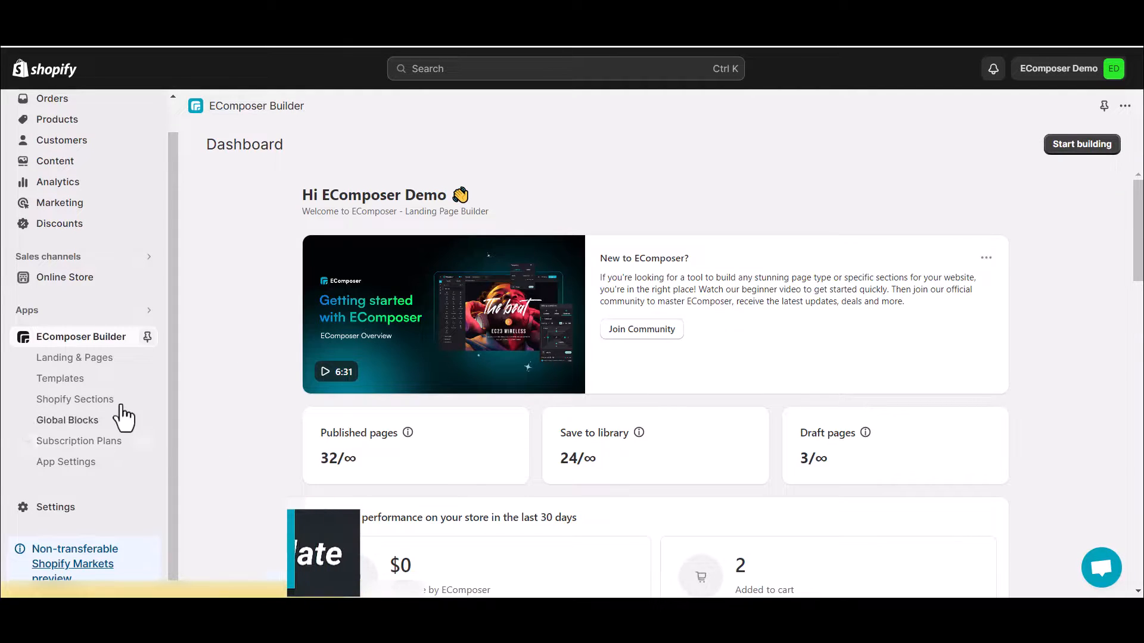
- Find the blog post templates and open the "Demo blogging" template in the editor
click(95, 390)
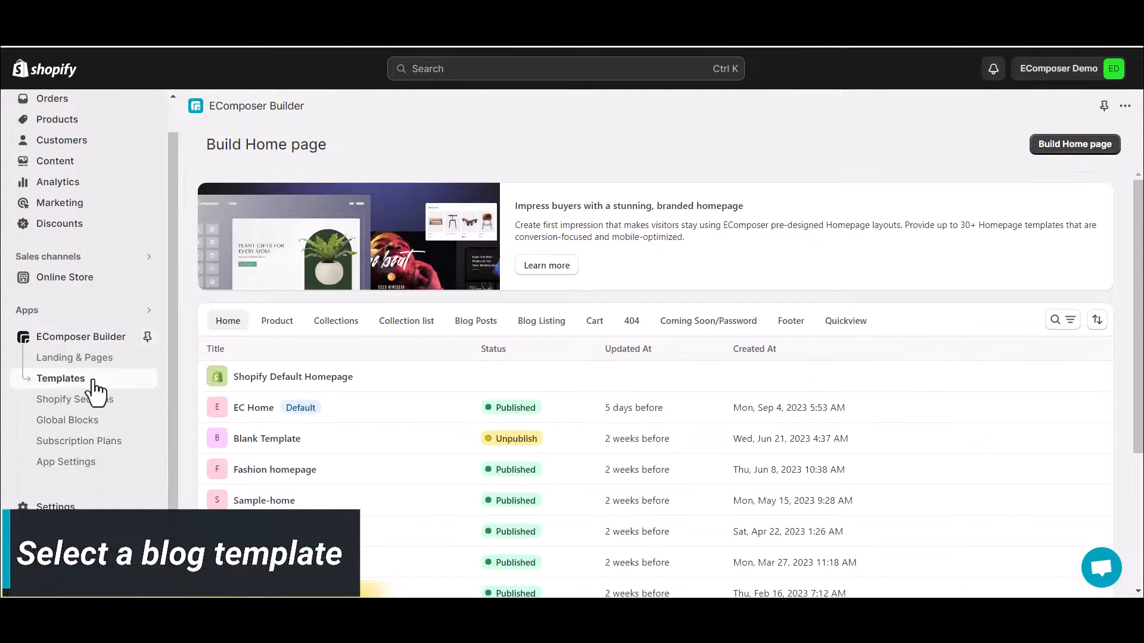
click(482, 324)
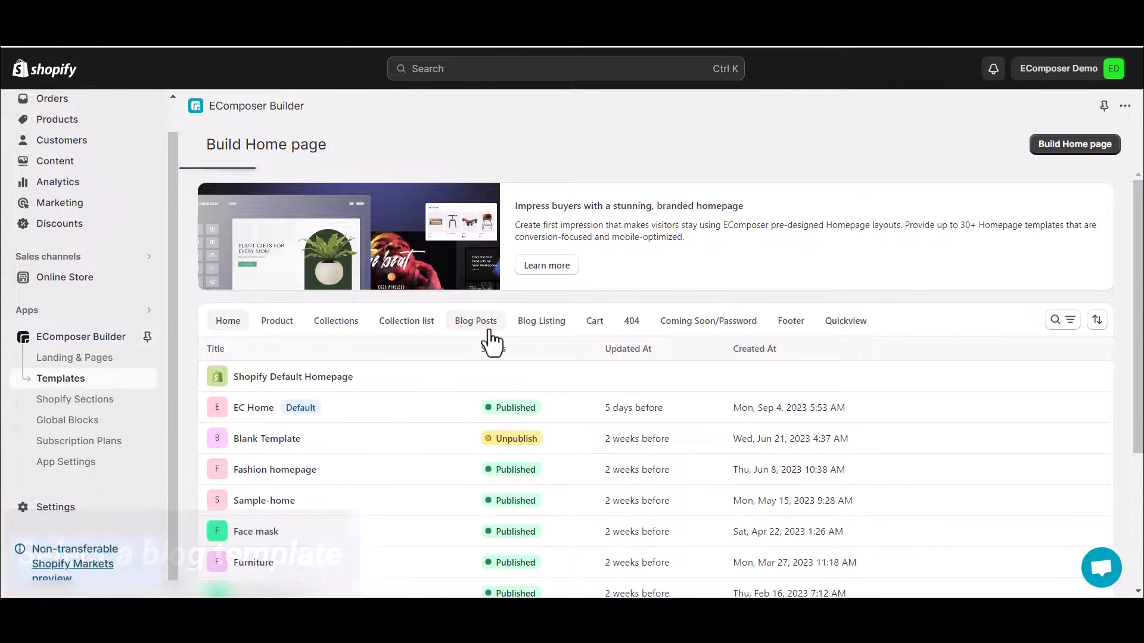
click(967, 398)
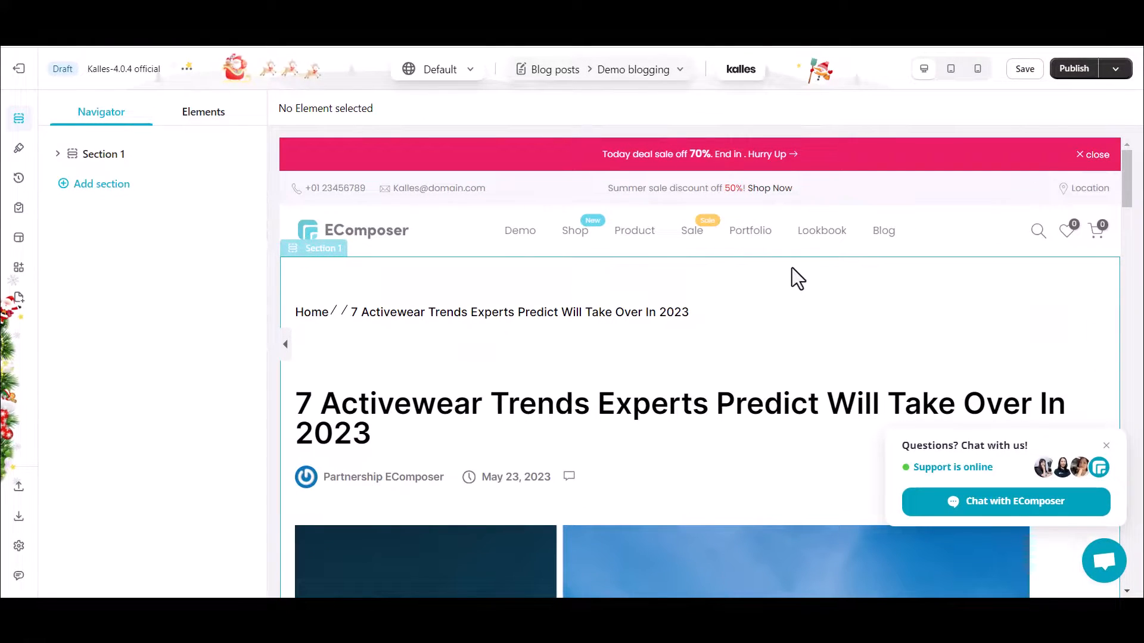
- Review the available Blog Posts elements and look through the article template's layout
click(211, 118)
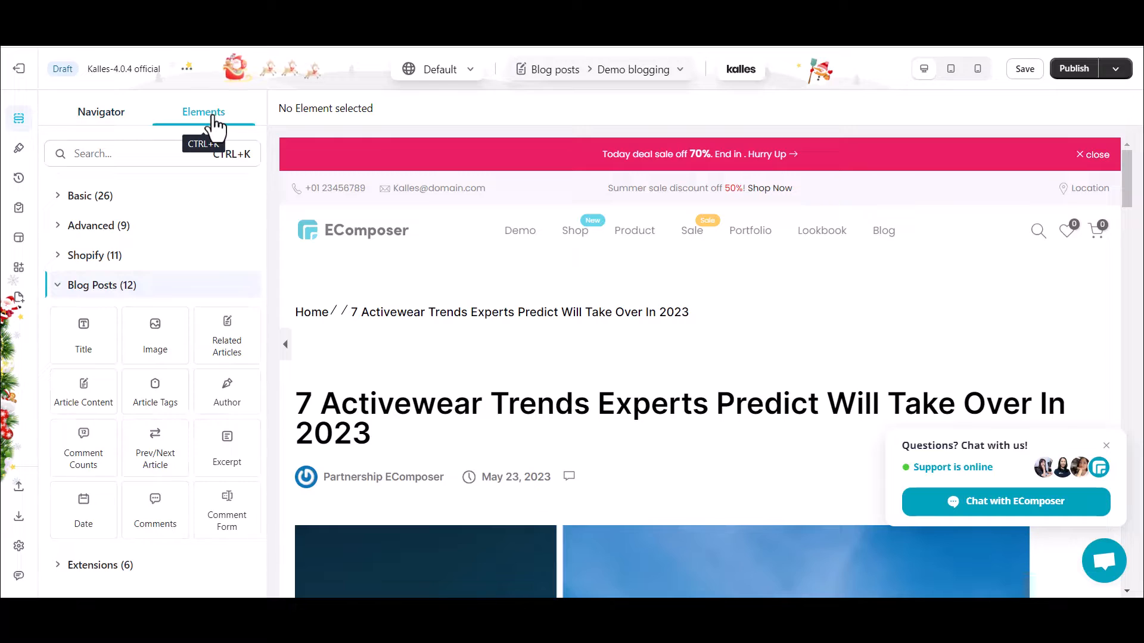
scroll(531, 466, down, 5)
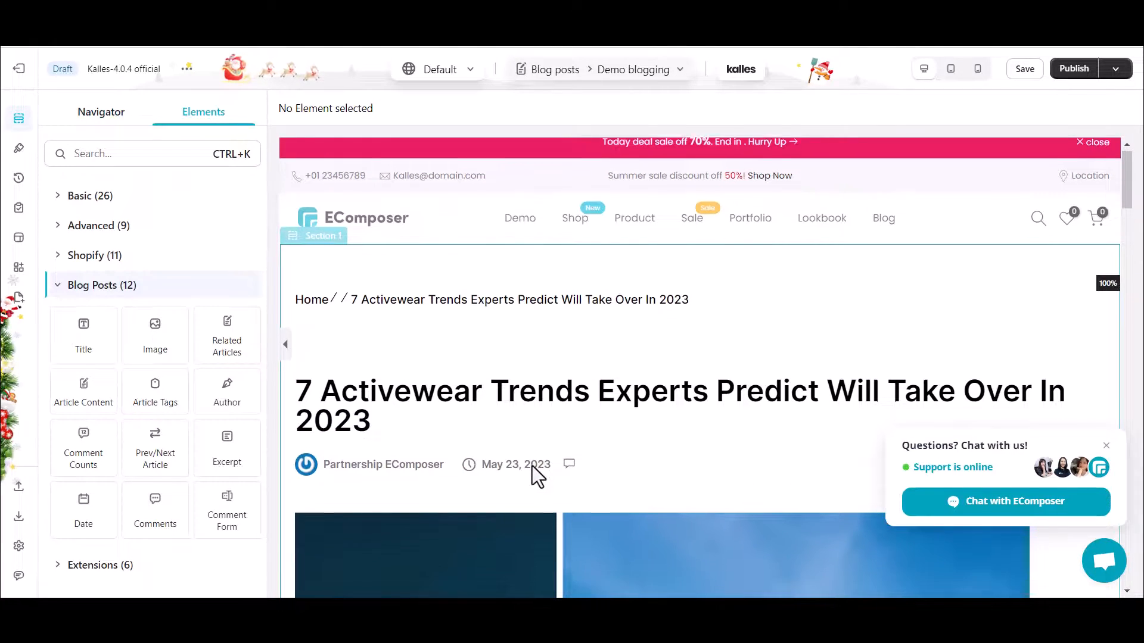
scroll(531, 466, down, 5)
scroll(531, 466, up, 10)
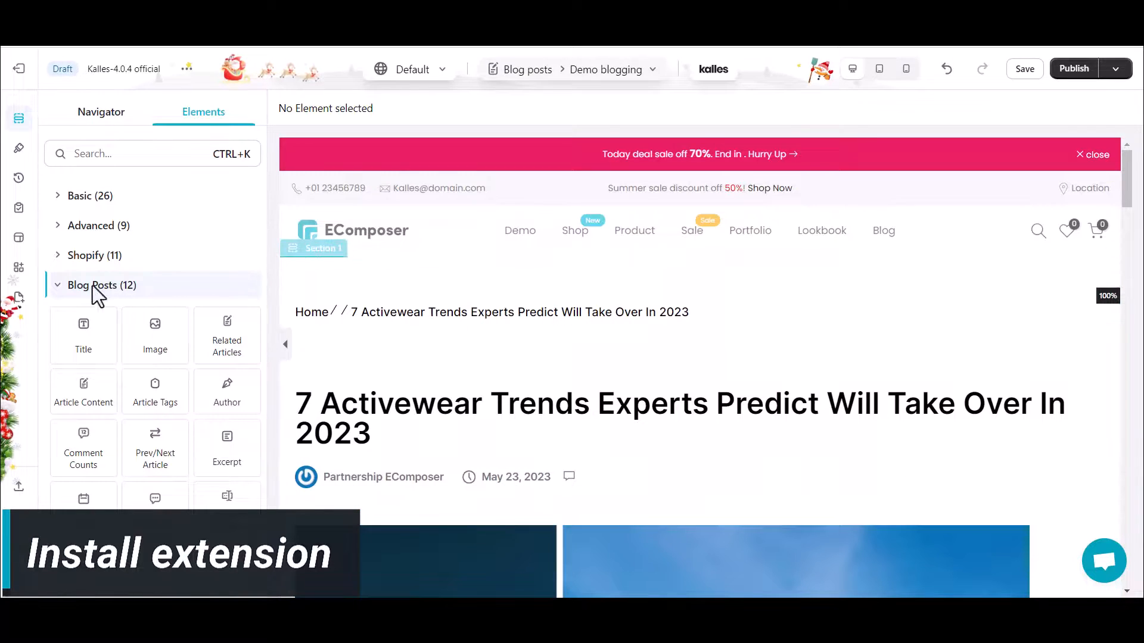
- Search the Extension Library for "Table of content", install the Table of Contents extension and return to the editor
click(20, 270)
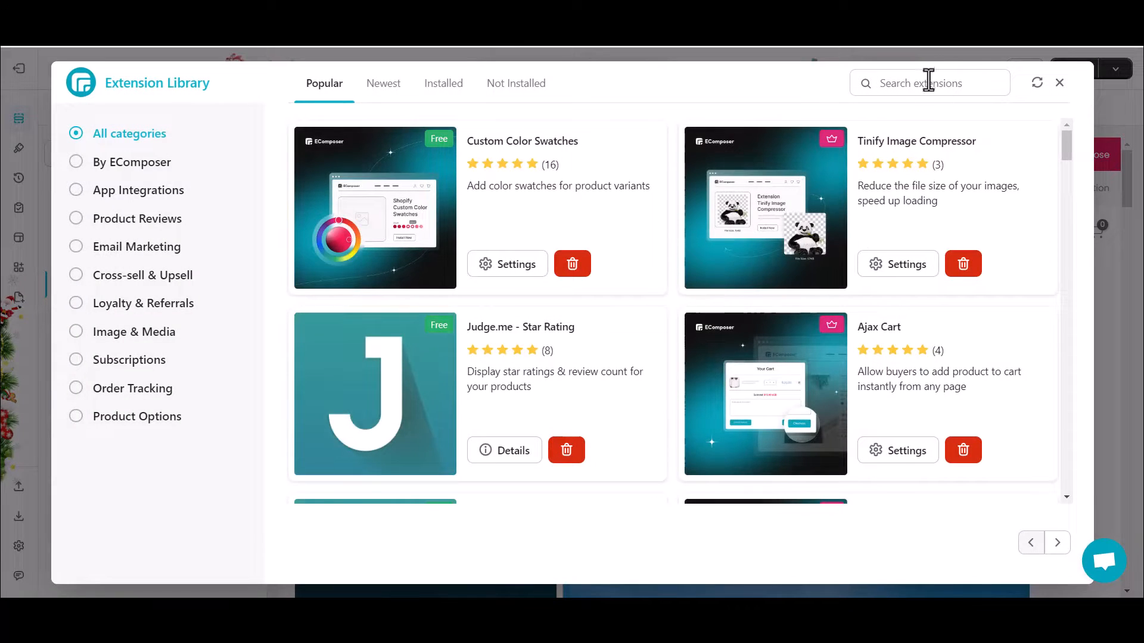
text(Table off)
text(onten)
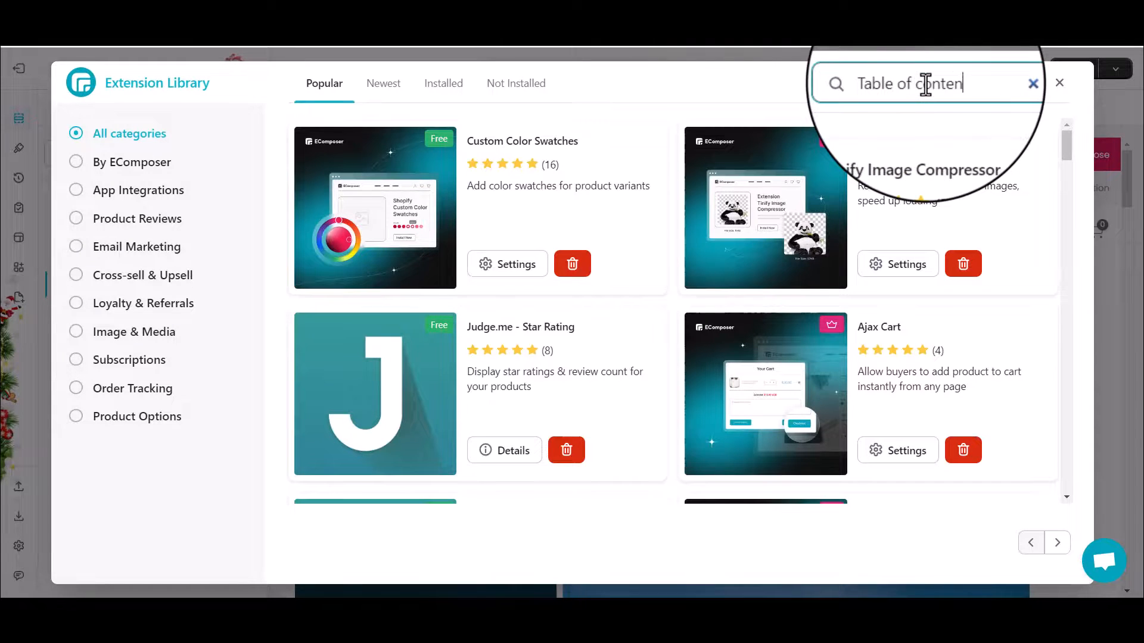
text(t)
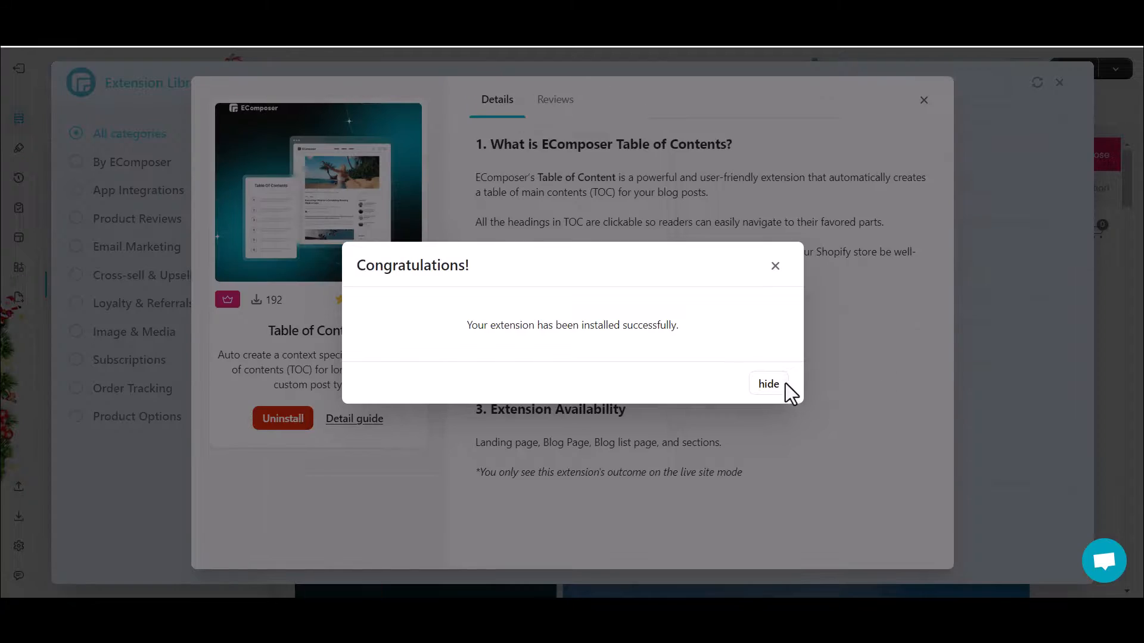
click(769, 384)
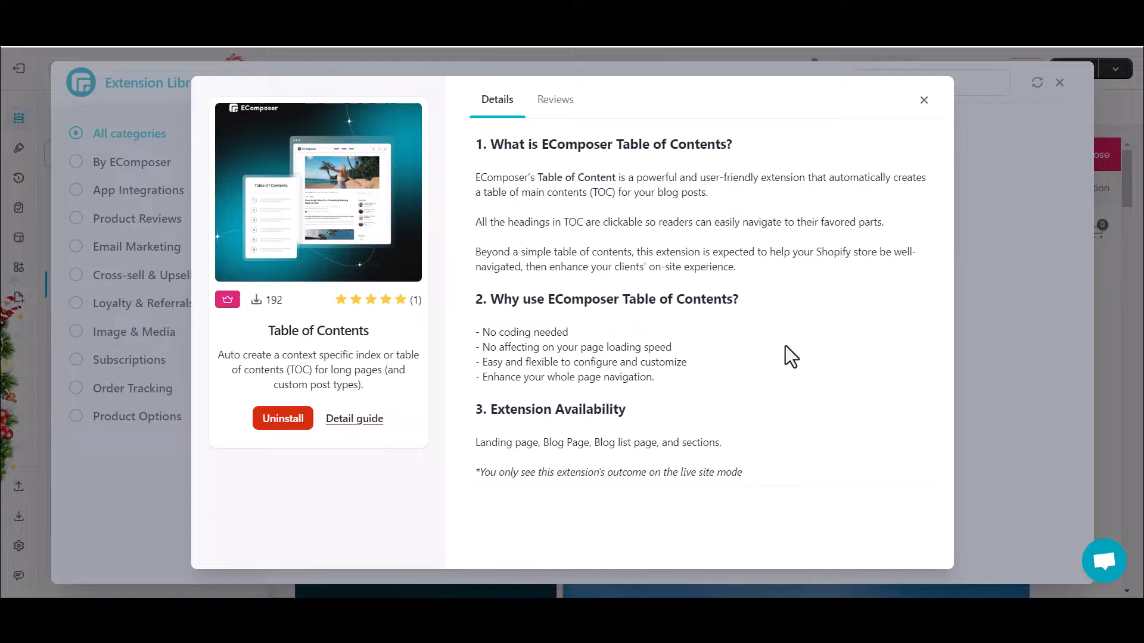
click(923, 97)
click(1059, 83)
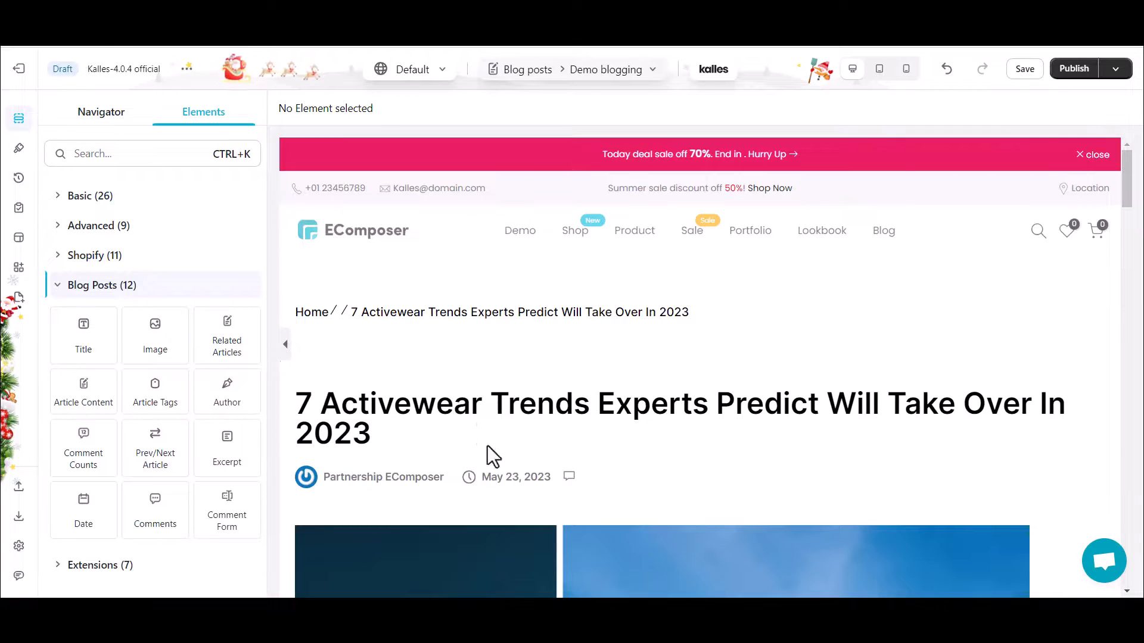
- Add the Table Of Contents extension element to the article's sidebar, between the search box and the author card
click(79, 566)
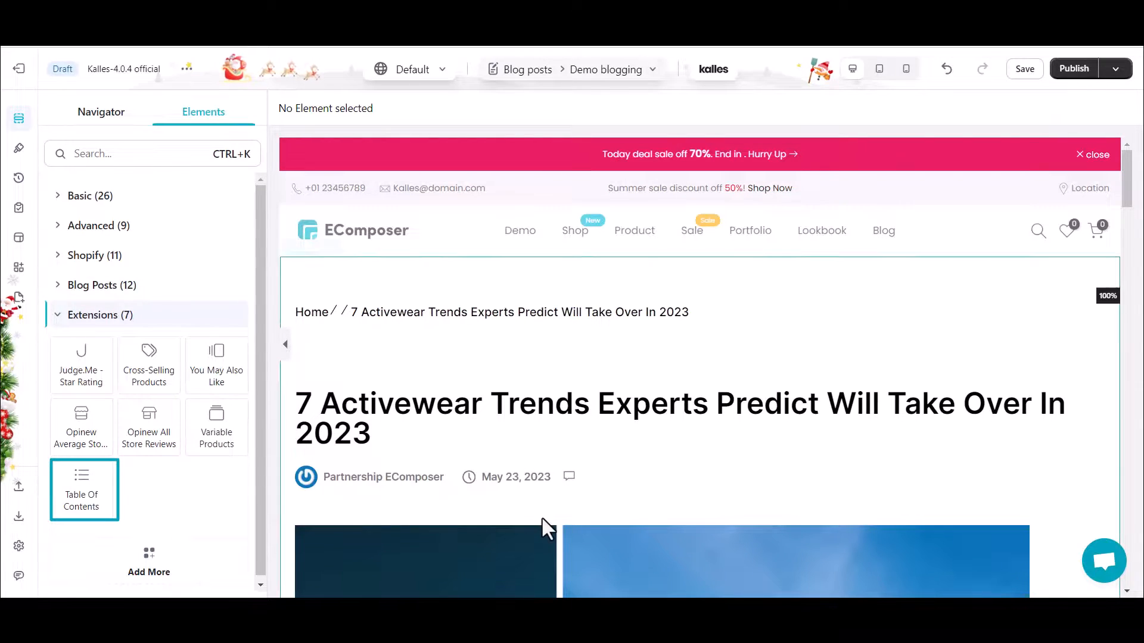
scroll(542, 518, down, 15)
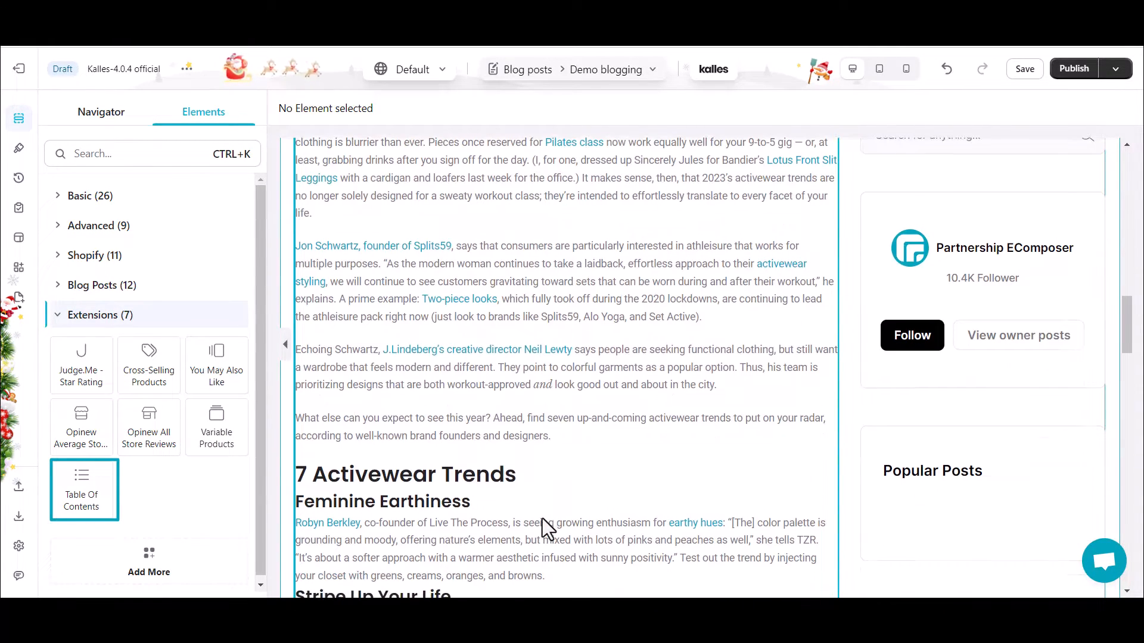
scroll(542, 518, up, 4)
scroll(542, 518, down, 3)
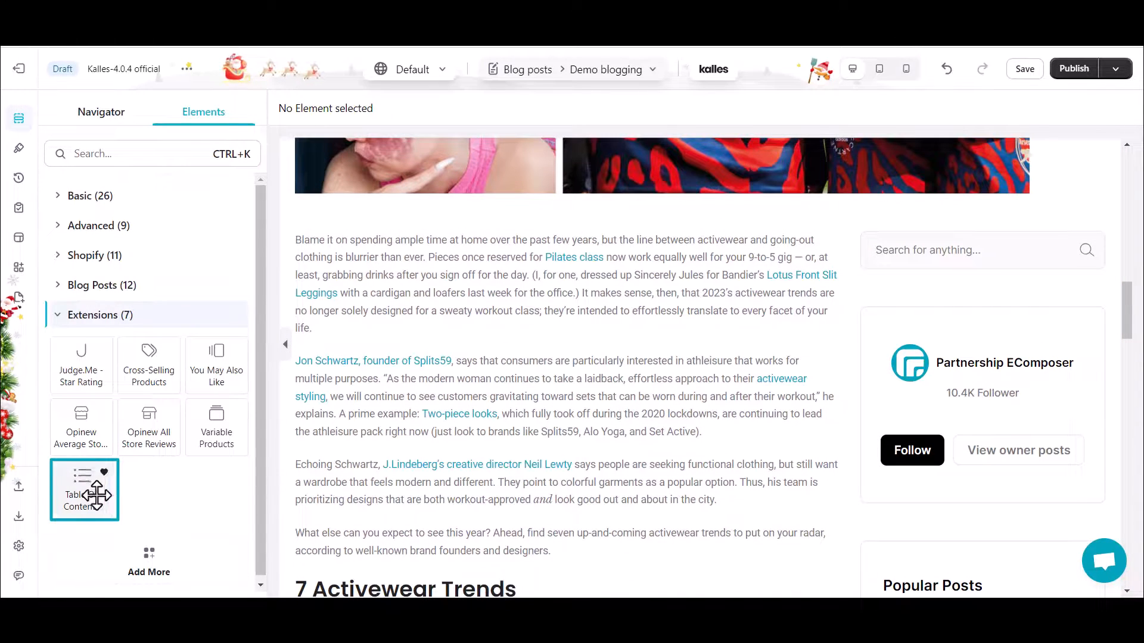
mouse_move(607, 421)
mouse_down()
mouse_move(858, 349)
mouse_move(901, 288)
mouse_up()
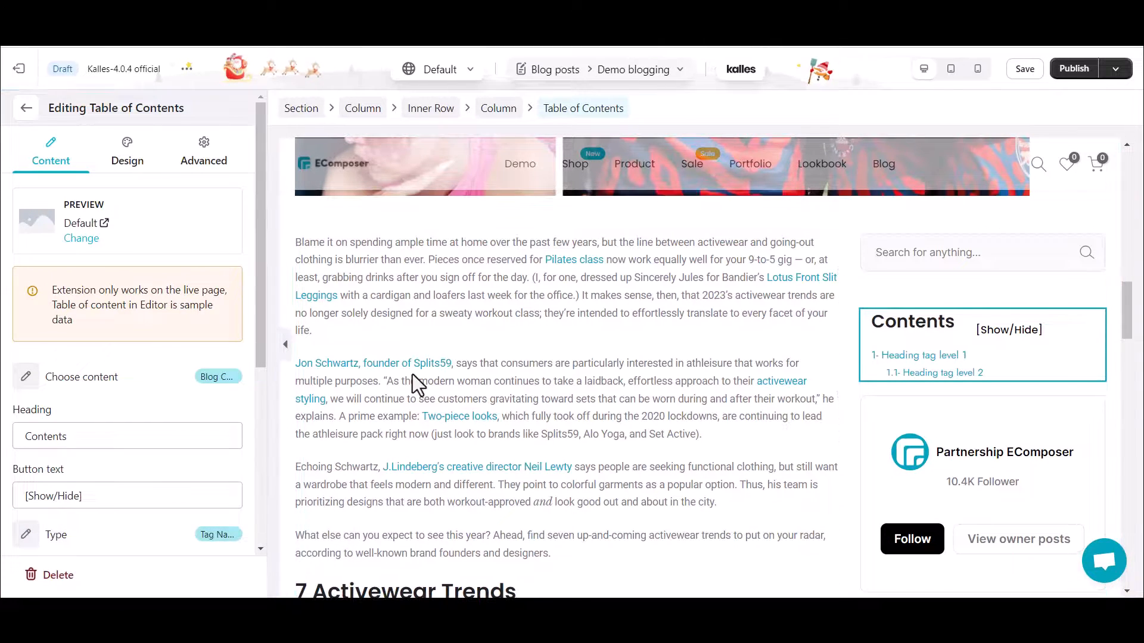
- Set the table of contents preview to the blog post "7 Activewear Trends Experts Predict Will Take Over In 2023"
click(82, 239)
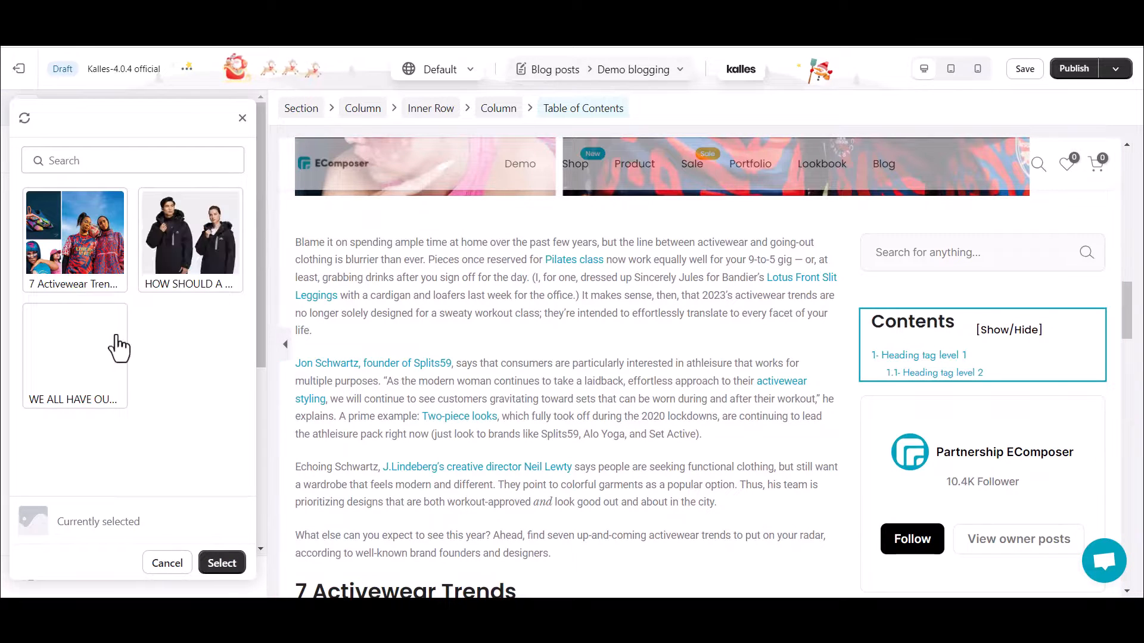
click(77, 282)
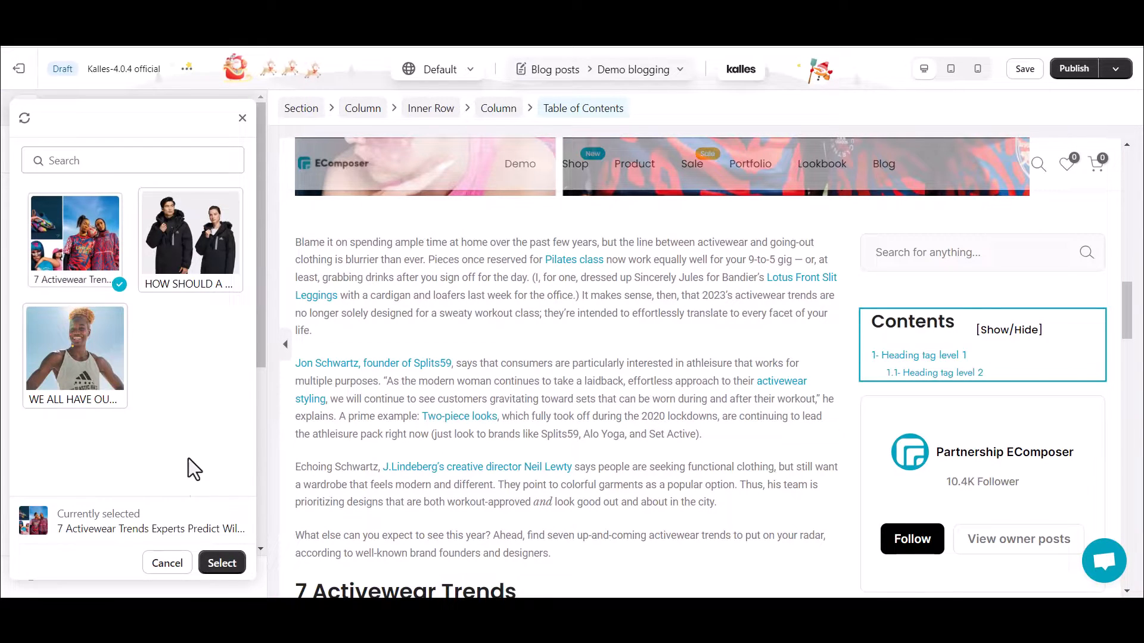
click(221, 563)
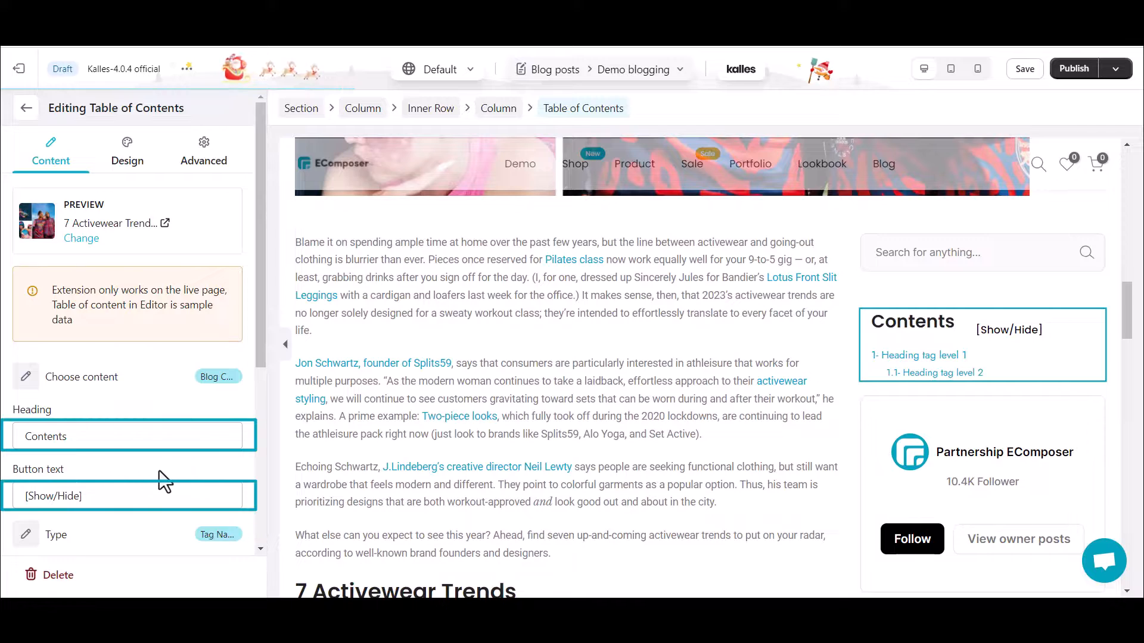
- Set the table of contents' Heading Tag Level 1 to H2 and format the post's "7 Activewear Trends" line as Heading 2 to match
scroll(165, 482, down, 1)
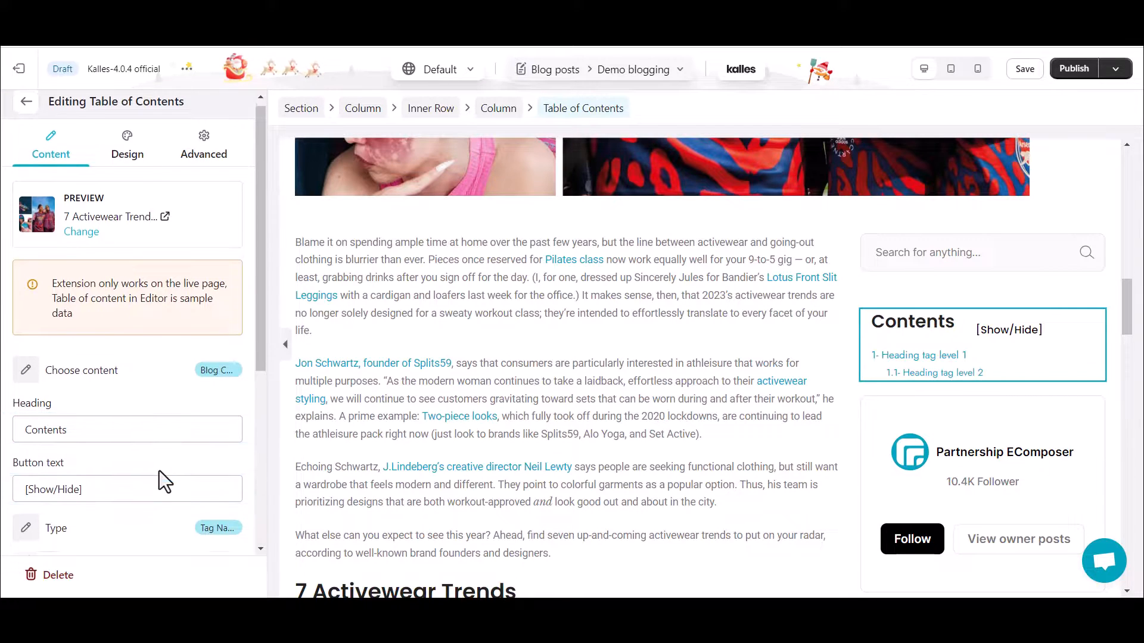
scroll(159, 471, down, 4)
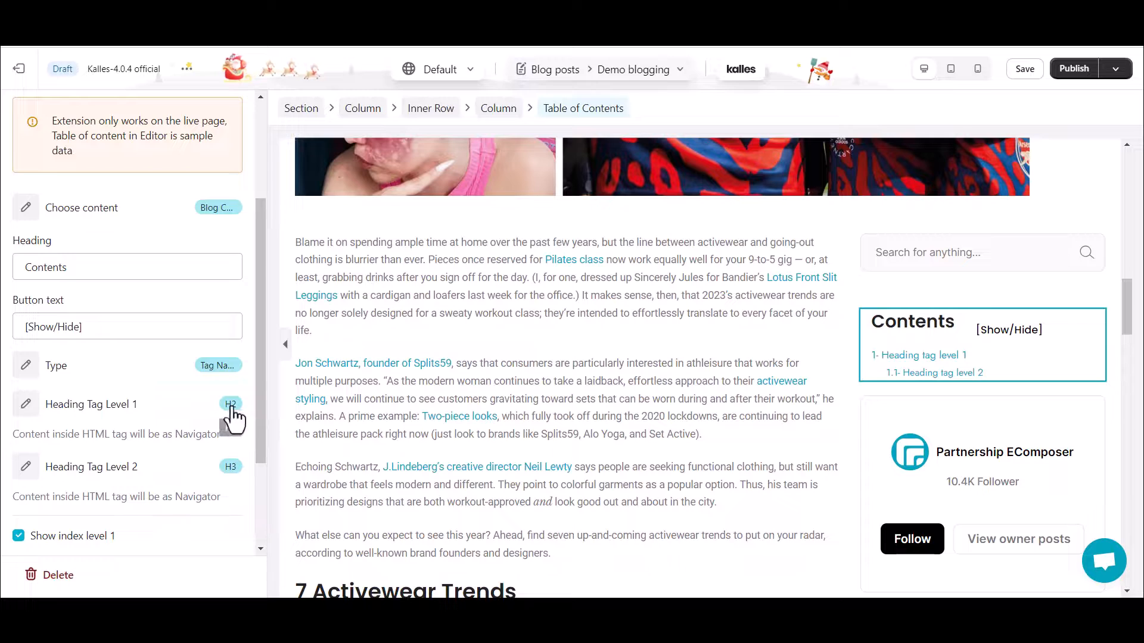
click(28, 407)
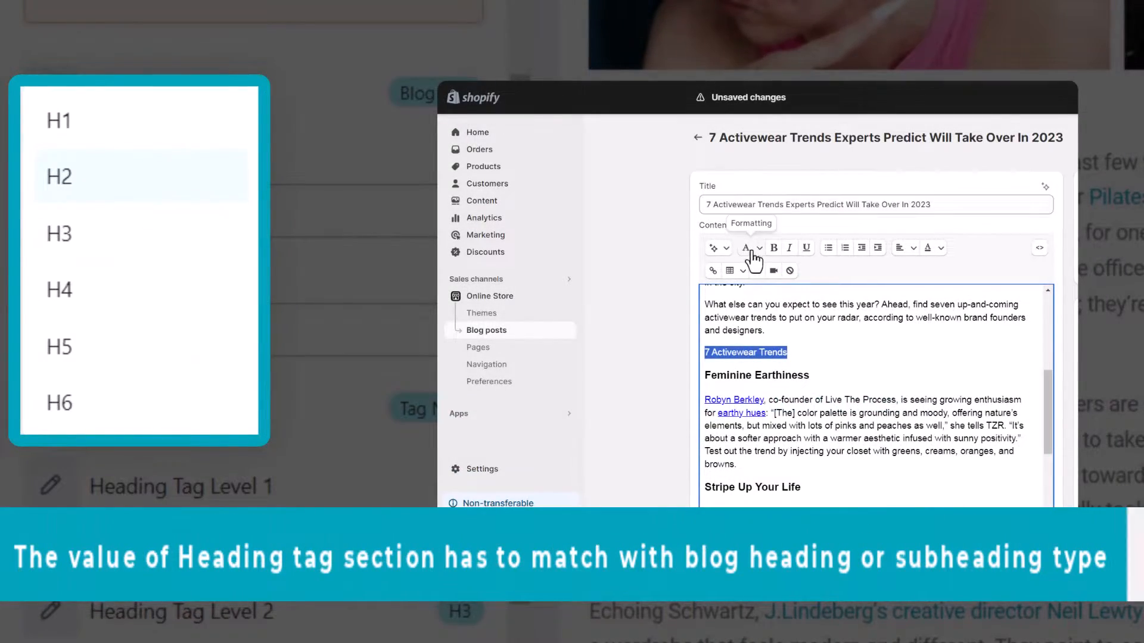
click(751, 251)
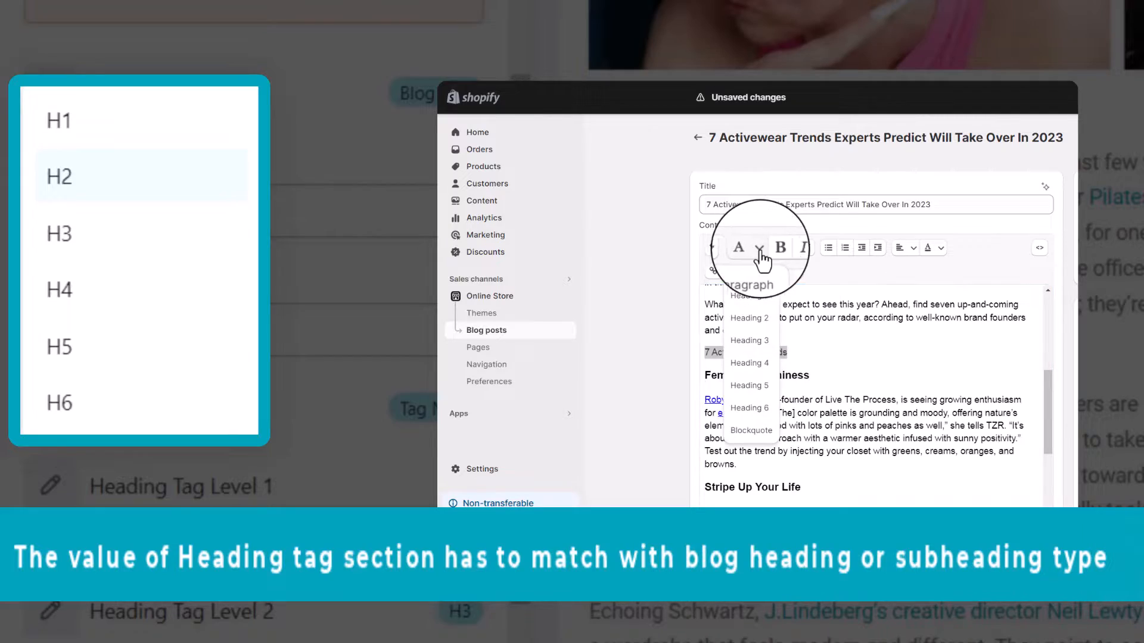
click(762, 323)
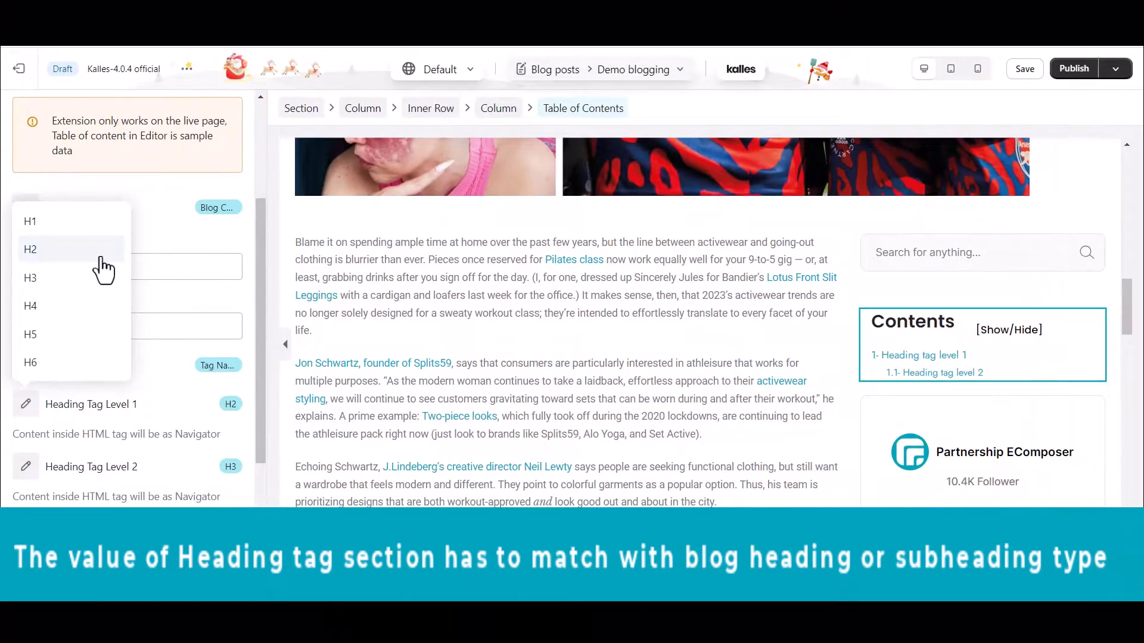
click(100, 258)
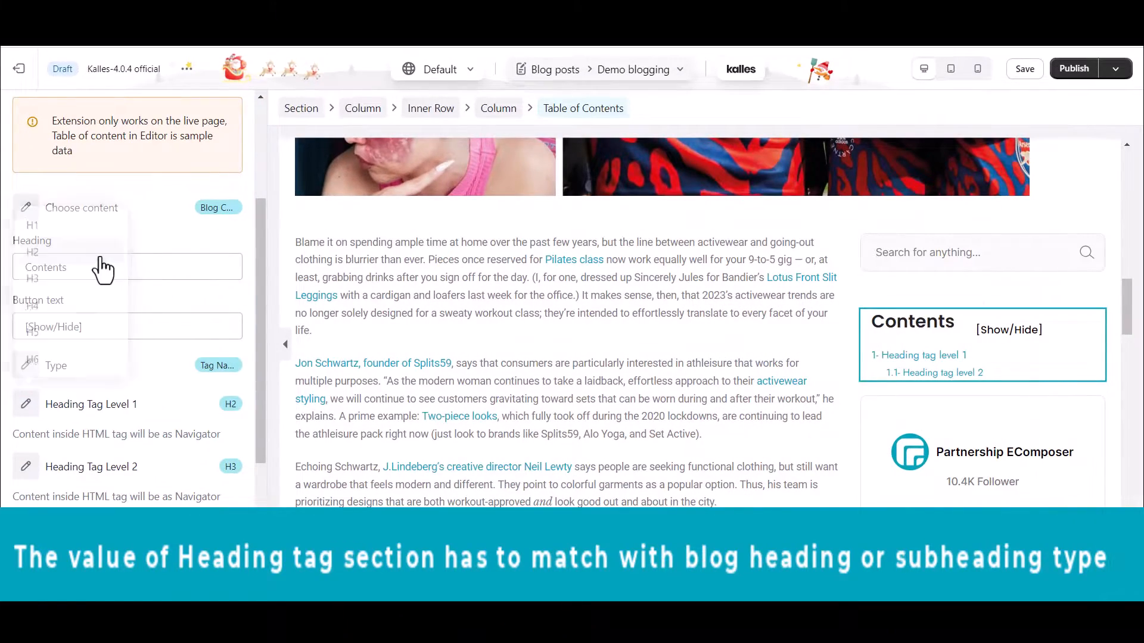
- Set the table of contents' Heading Tag Level 2 to H3 and review its remaining content settings
click(26, 476)
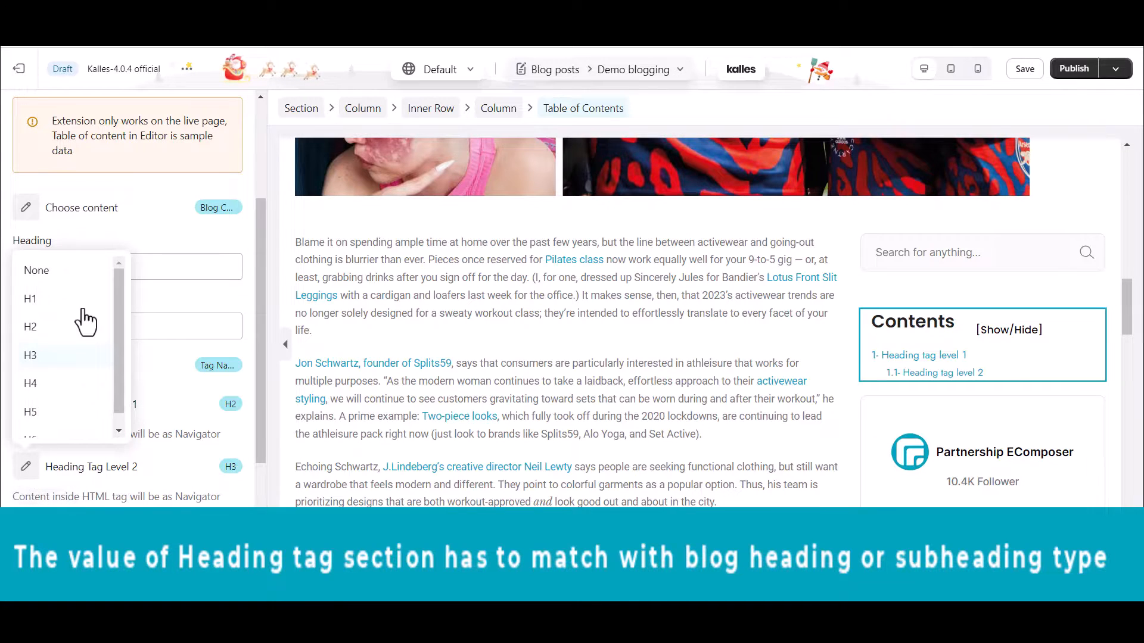
click(52, 370)
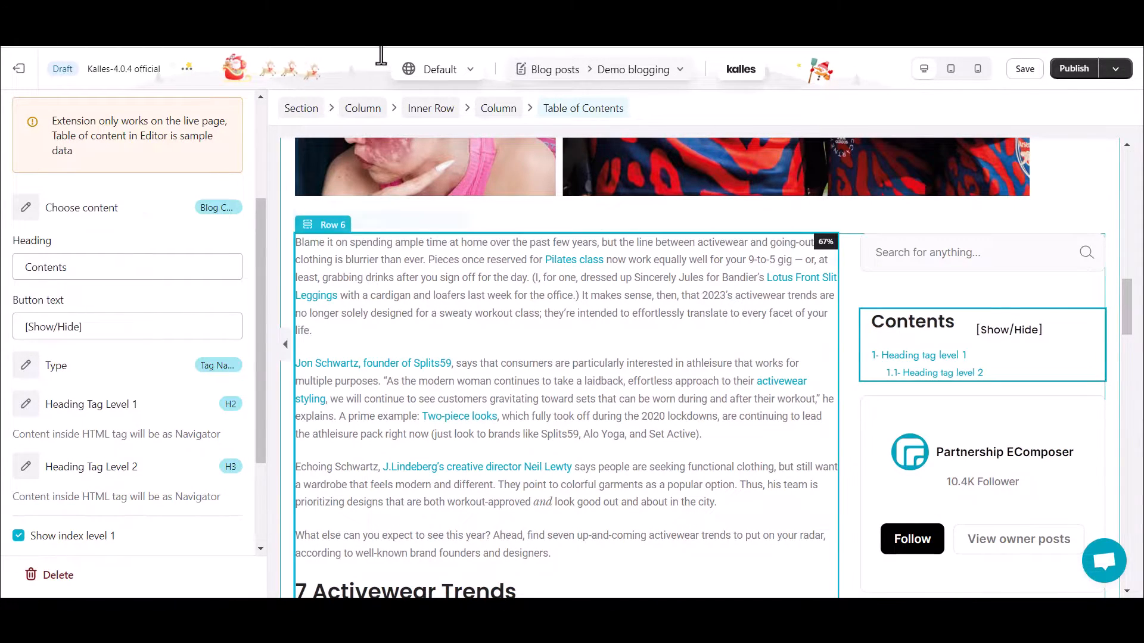
scroll(196, 179, up, 3)
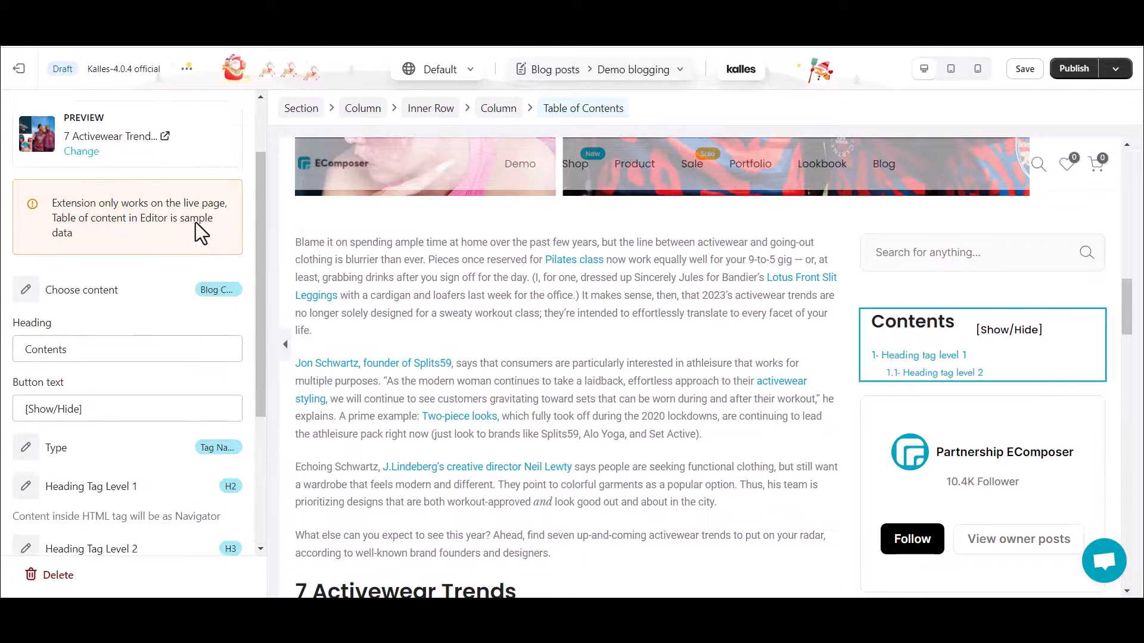
scroll(147, 377, down, 5)
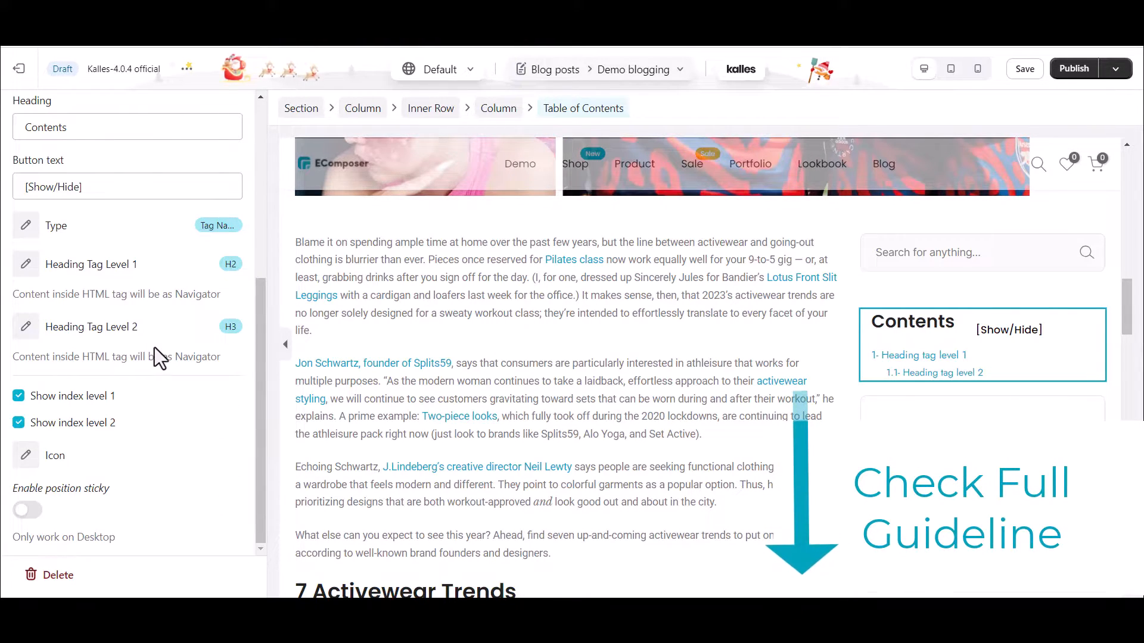
scroll(155, 348, up, 5)
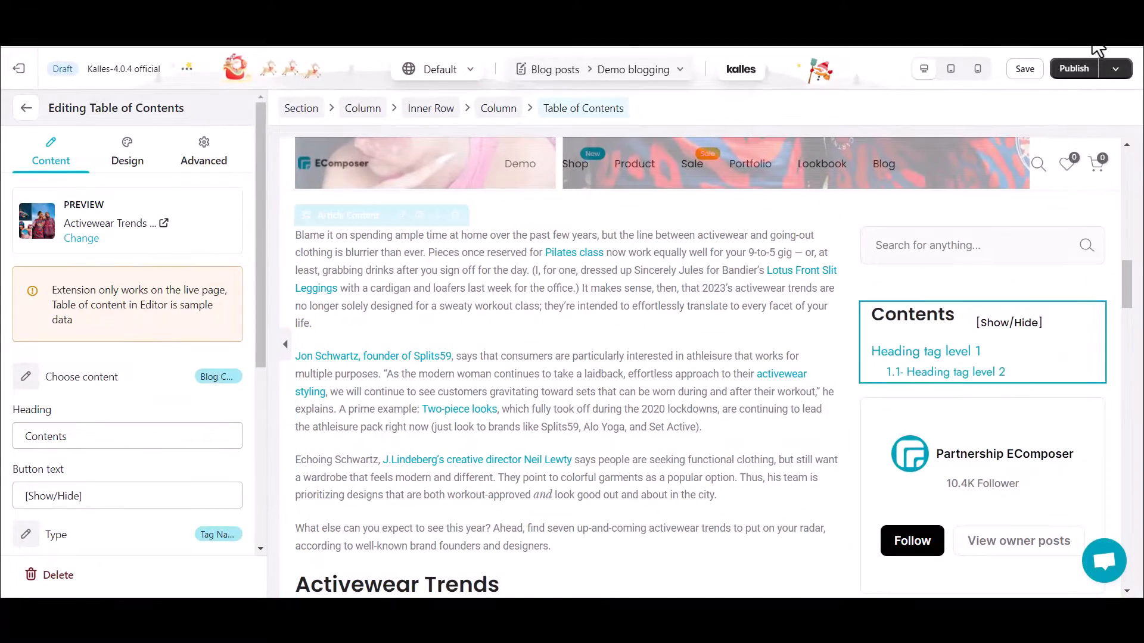
- Save and publish the "Demo blogging" template to the store and open the published blog post on the storefront
click(1071, 73)
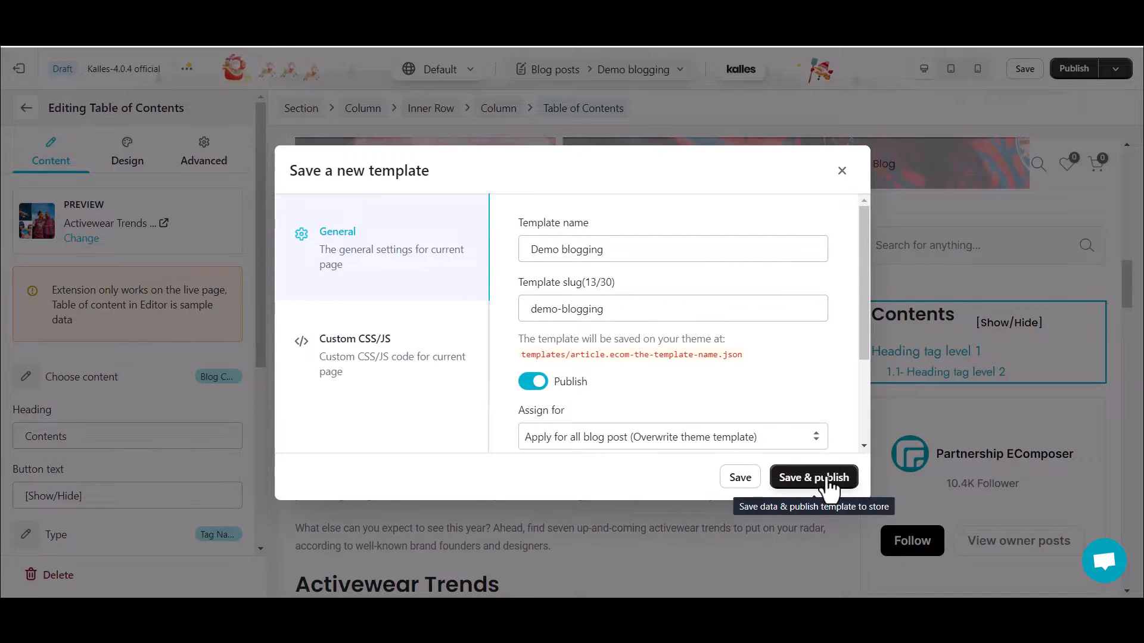
click(829, 479)
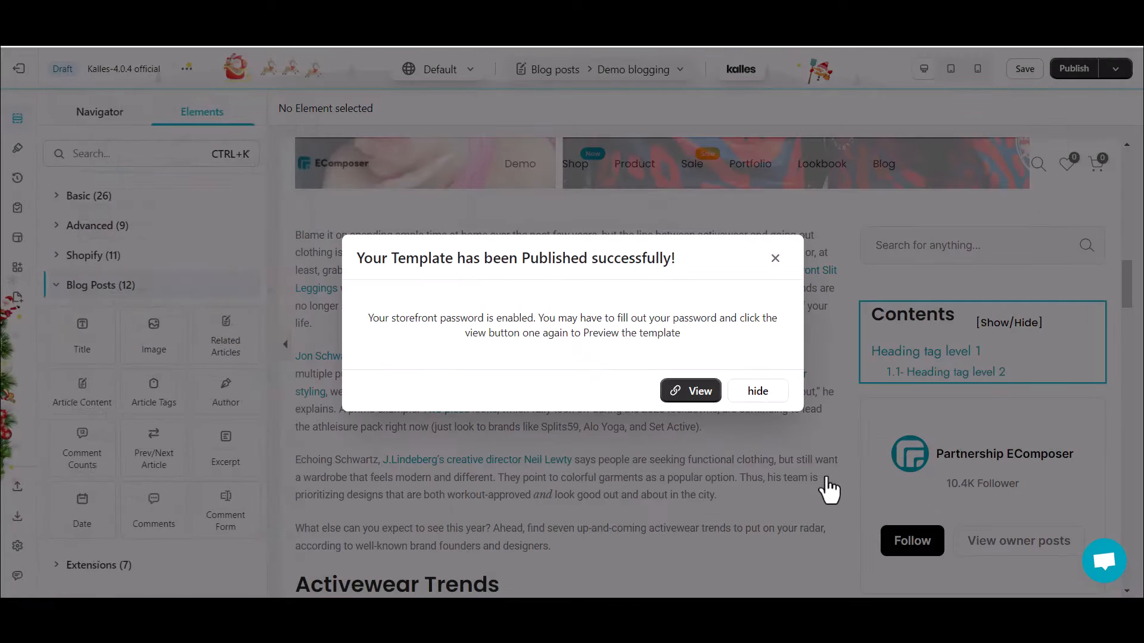
click(698, 394)
click(1091, 575)
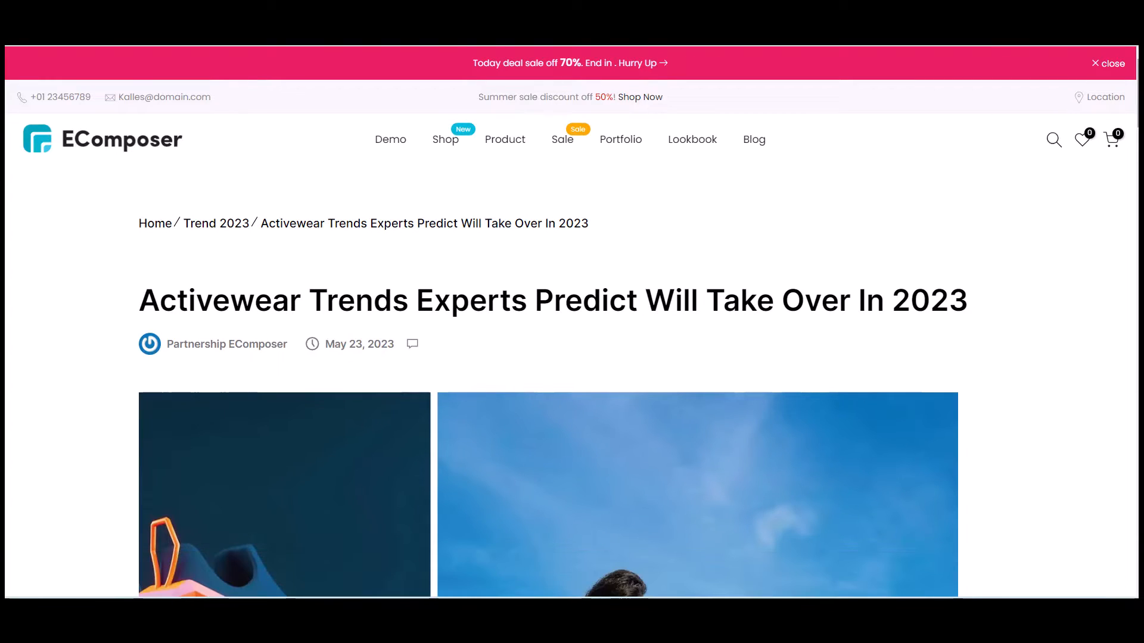
- Test the live table of contents by jumping to "With Sophisticated Separates" and return to the contents list
scroll(572, 322, down, 15)
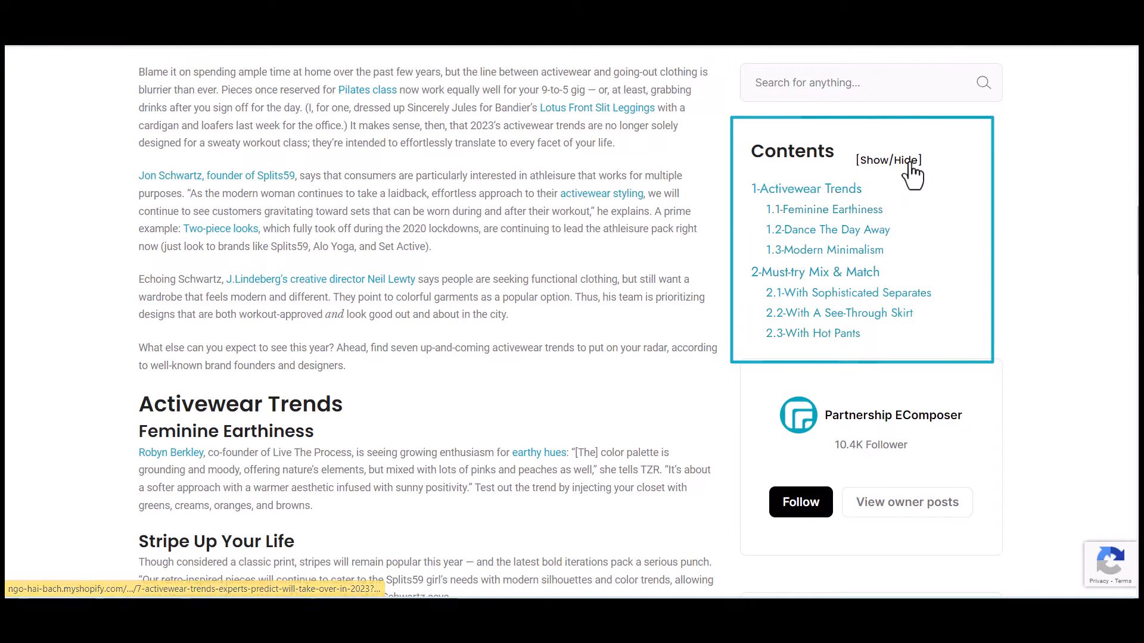
click(884, 300)
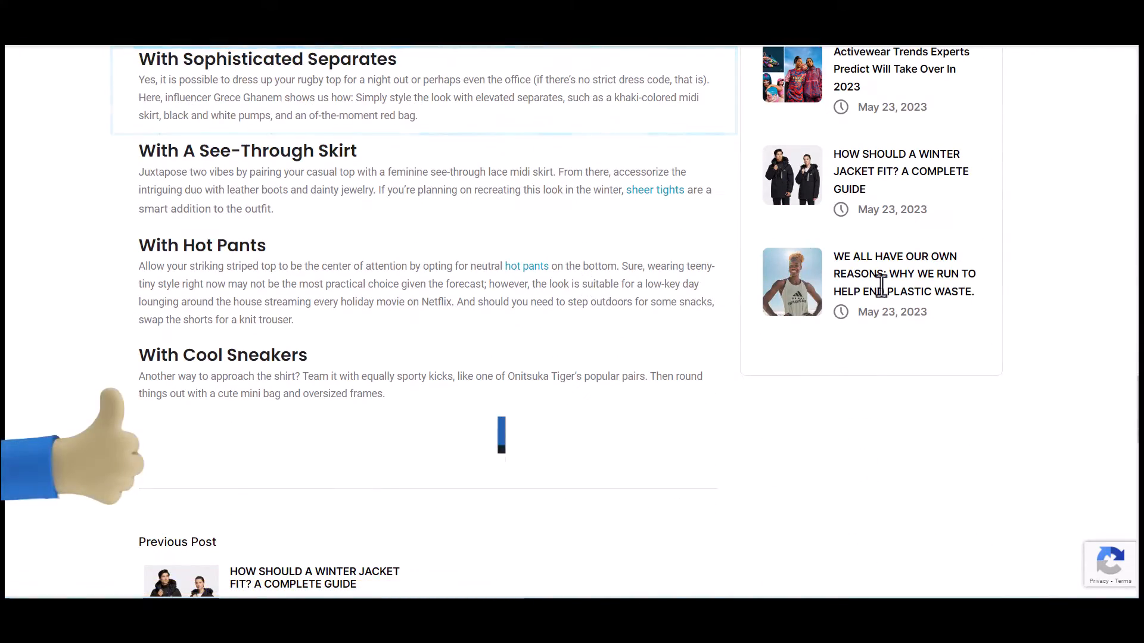
scroll(881, 286, up, 8)
scroll(1075, 366, up, 15)
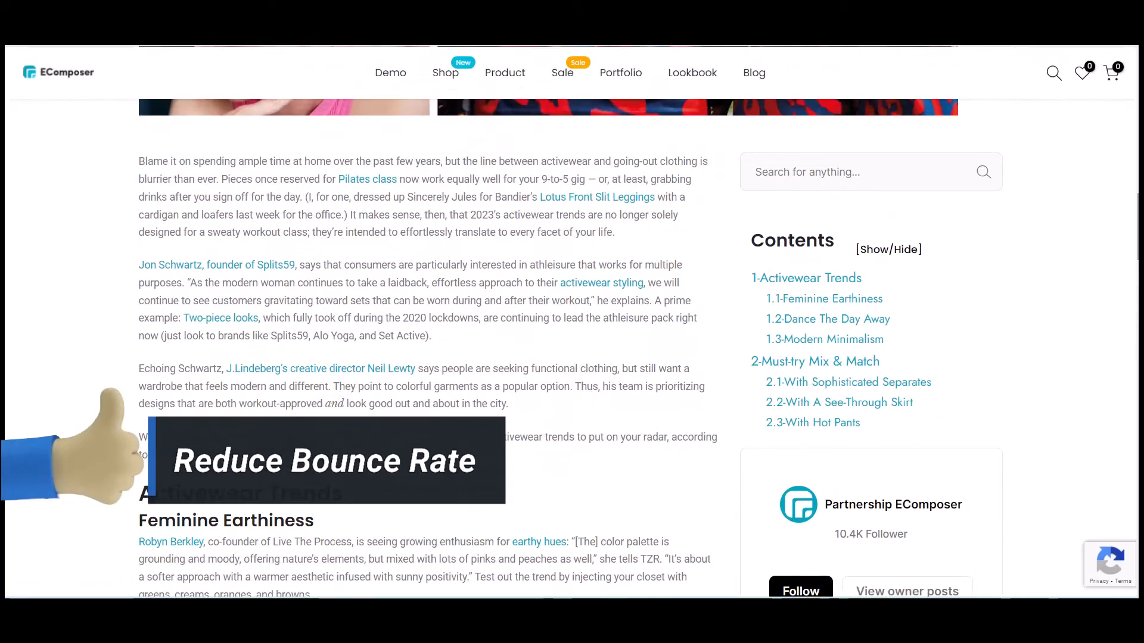